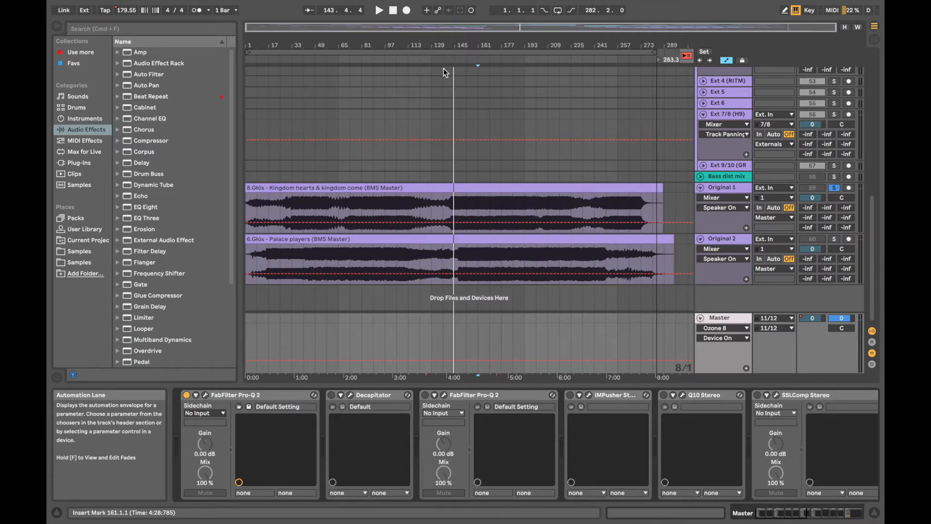
Play a middle section of the soloed Original 1 track, and solo Original 2 and play the same section for comparison.
{"action": "left_click", "coordinate": [434, 59]}
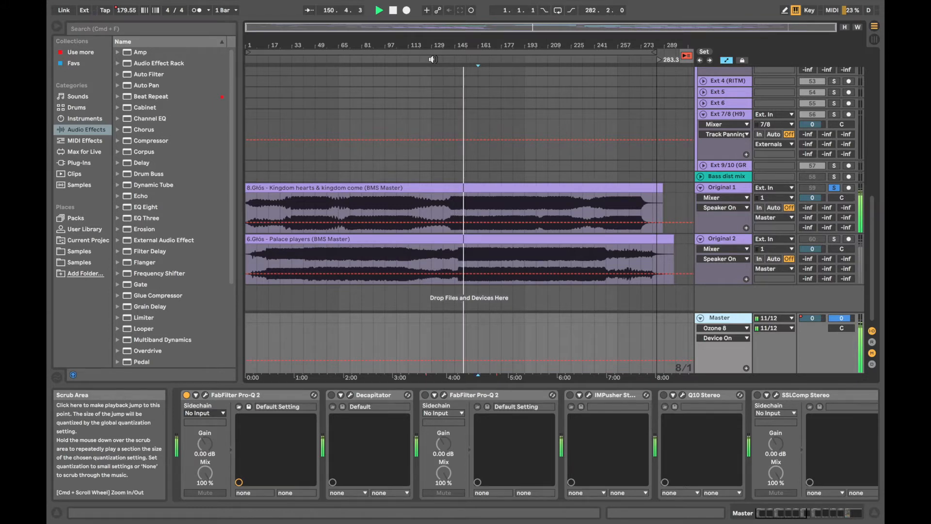
{"action": "key", "text": "space"}
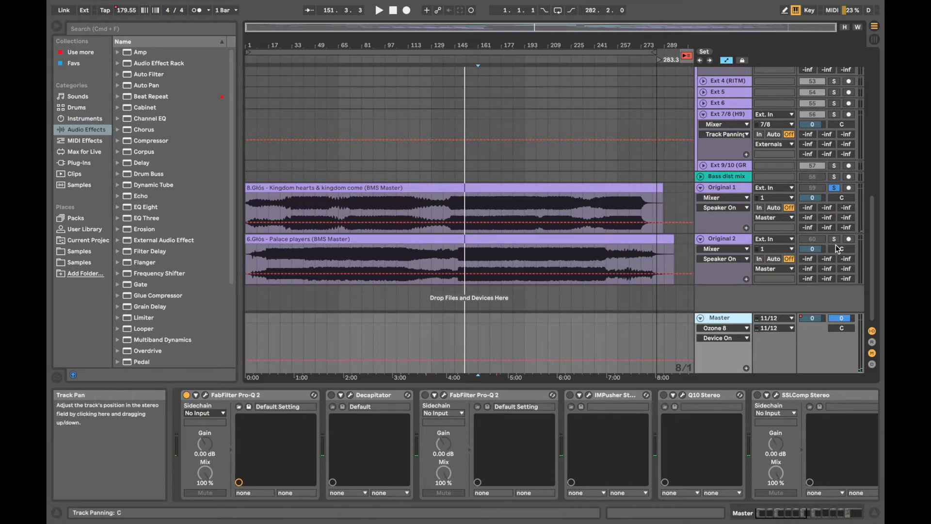
{"action": "left_click", "coordinate": [834, 239]}
{"action": "left_click", "coordinate": [442, 62]}
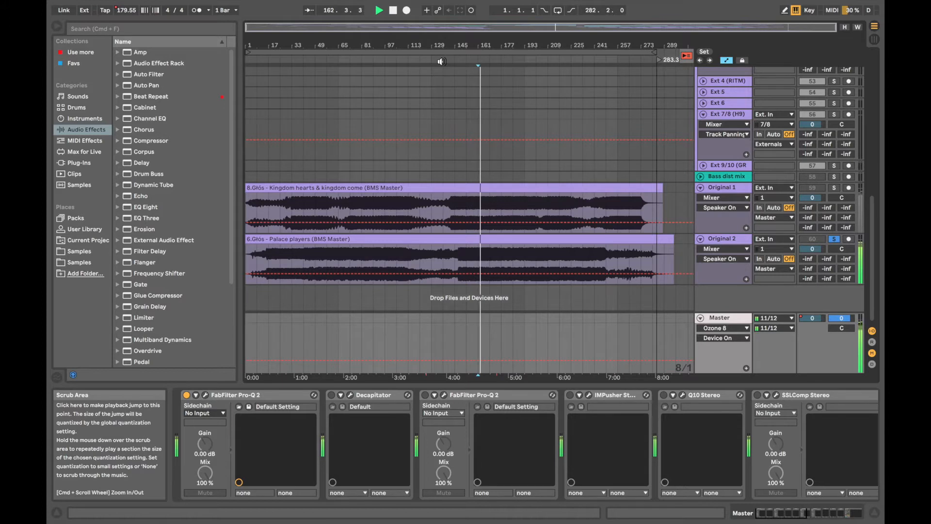
{"action": "key", "text": "space"}
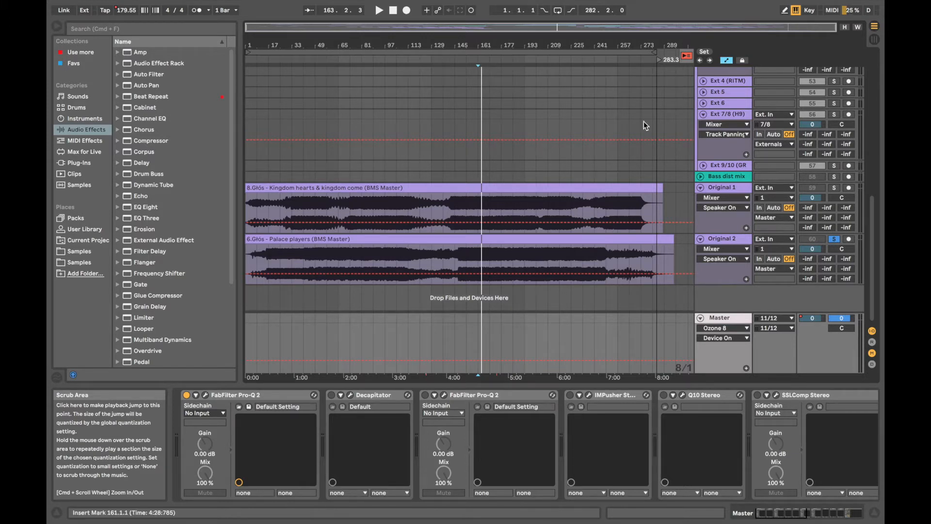
In the Session view, activate and solo the Palette group and stop all of its running clips.
{"action": "scroll", "coordinate": [810, 177], "scroll_direction": "up", "scroll_amount": 3}
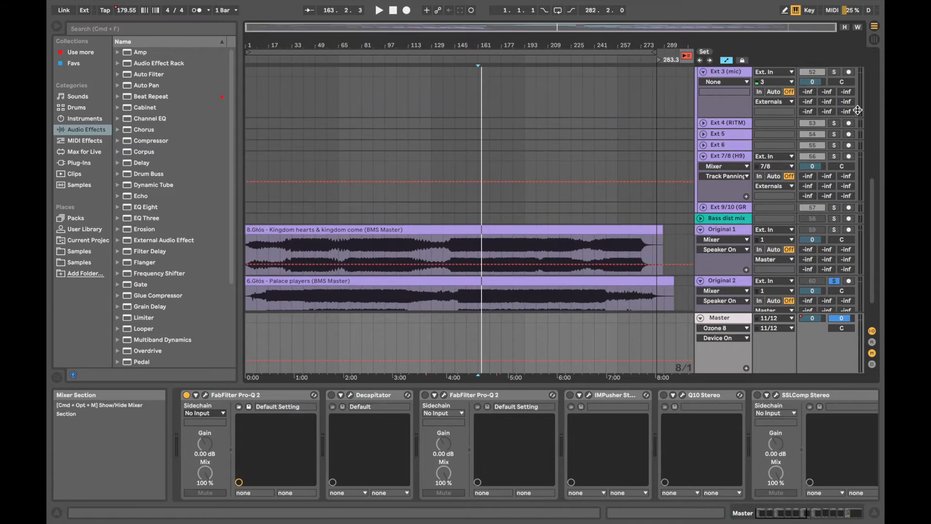
{"action": "left_click", "coordinate": [875, 41]}
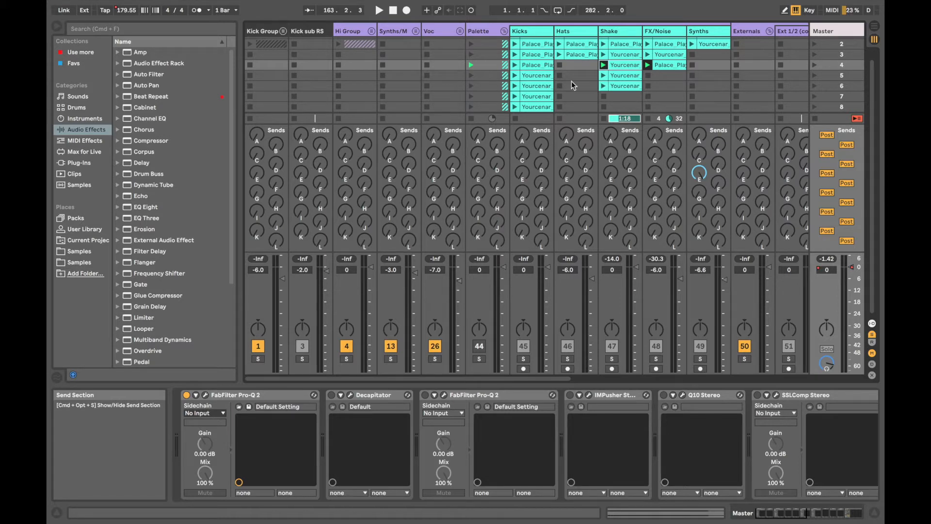
{"action": "left_click", "coordinate": [482, 32]}
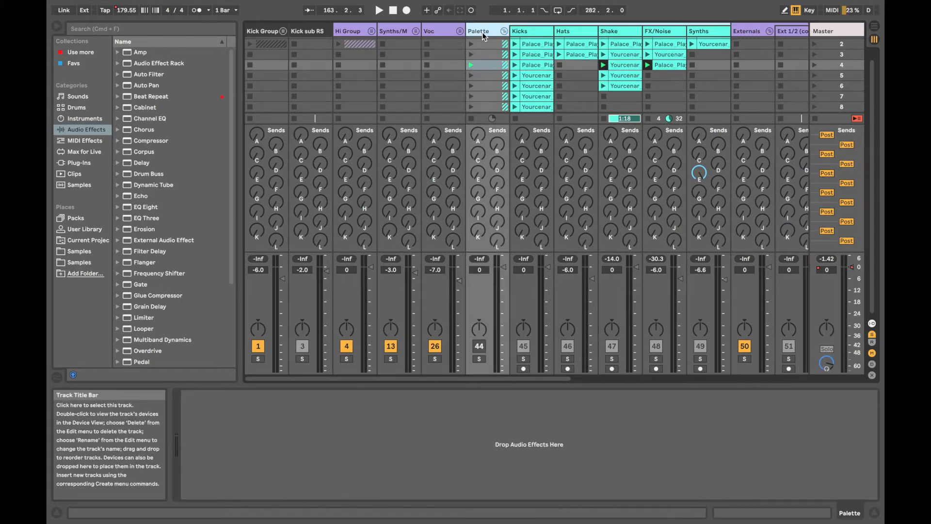
{"action": "left_click", "coordinate": [480, 346]}
{"action": "left_click", "coordinate": [479, 347]}
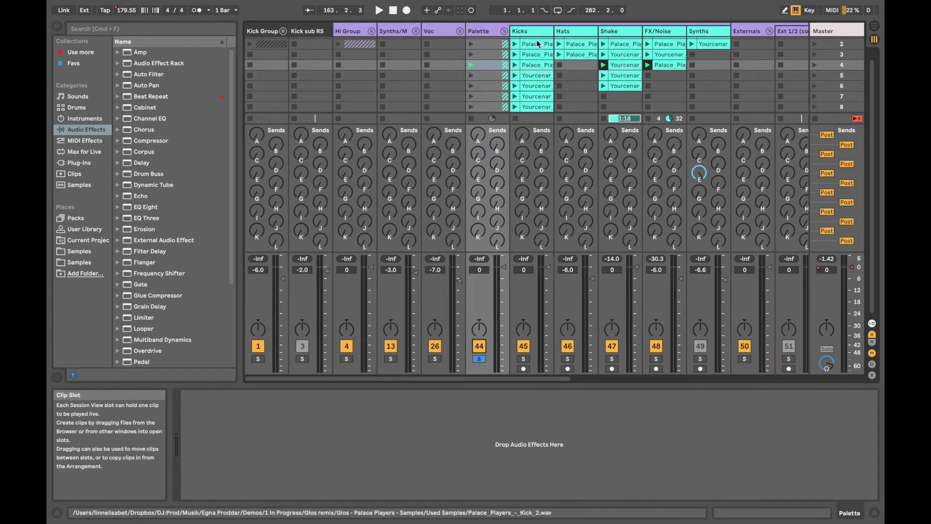
{"action": "scroll", "coordinate": [530, 58], "scroll_direction": "up", "scroll_amount": 1}
{"action": "scroll", "coordinate": [529, 56], "scroll_direction": "right", "scroll_amount": 3}
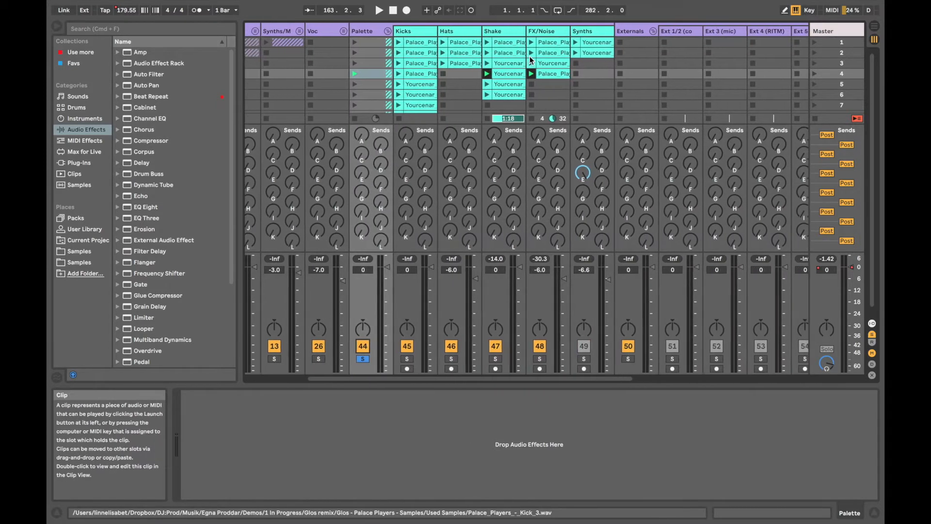
{"action": "left_click", "coordinate": [356, 119]}
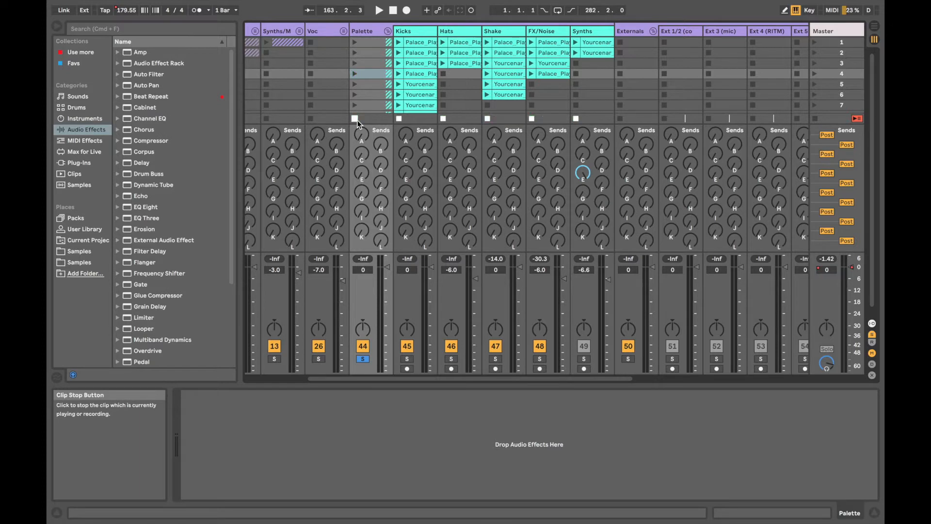
Look through the Palette group's tracks one by one: Kicks, Hats, Shake, FX/Noise and Synths.
{"action": "left_click", "coordinate": [409, 34]}
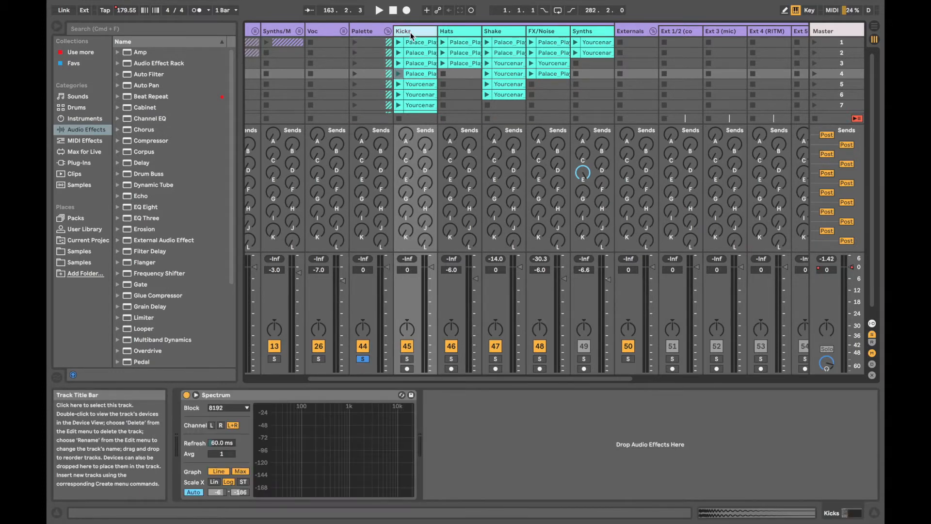
{"action": "left_click", "coordinate": [452, 34]}
{"action": "left_click", "coordinate": [503, 35]}
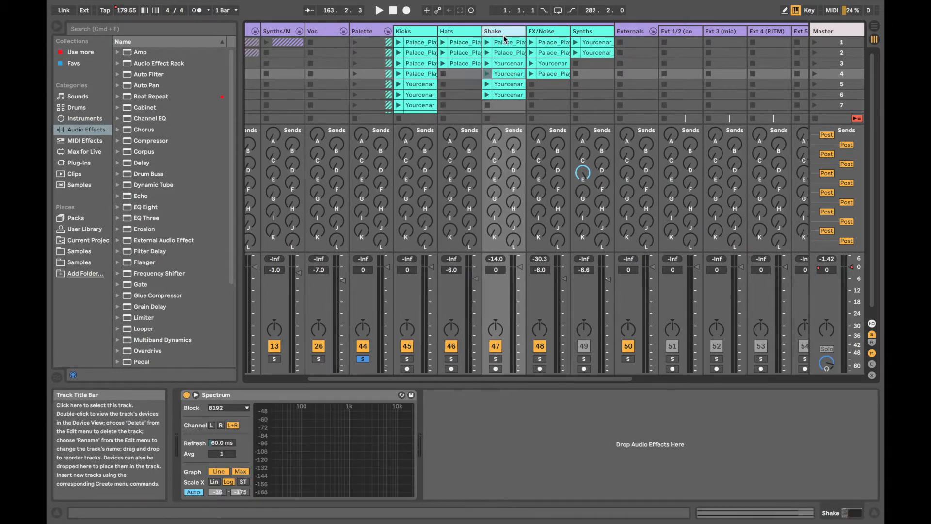
{"action": "left_click", "coordinate": [551, 36]}
{"action": "left_click", "coordinate": [587, 33]}
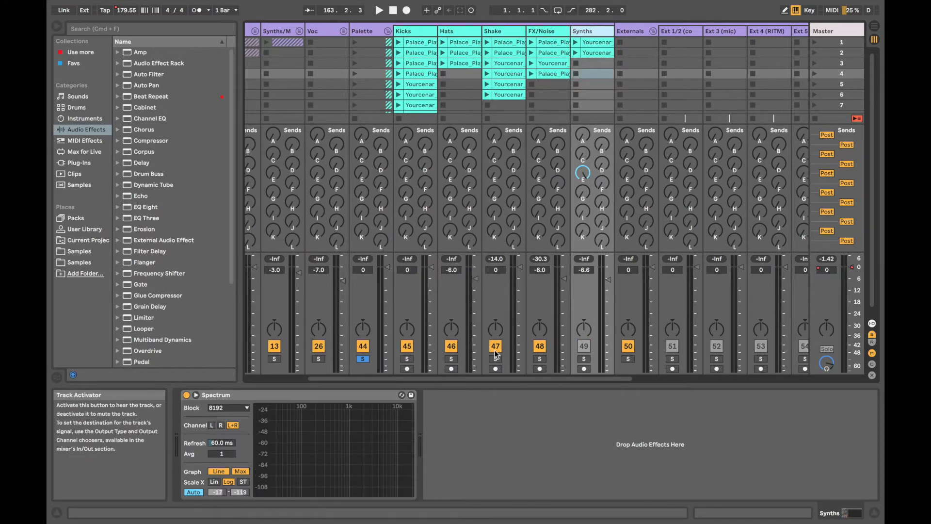
Audition the soloed Synths track's clips in scenes 2 and 1, and the soloed FX/Noise track's clip in scene 2.
{"action": "left_click", "coordinate": [584, 359]}
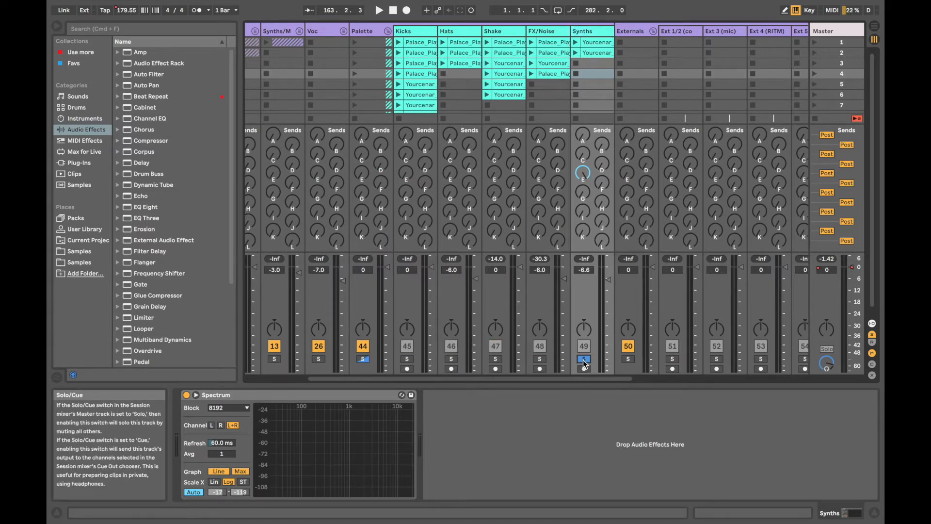
{"action": "left_click", "coordinate": [575, 52]}
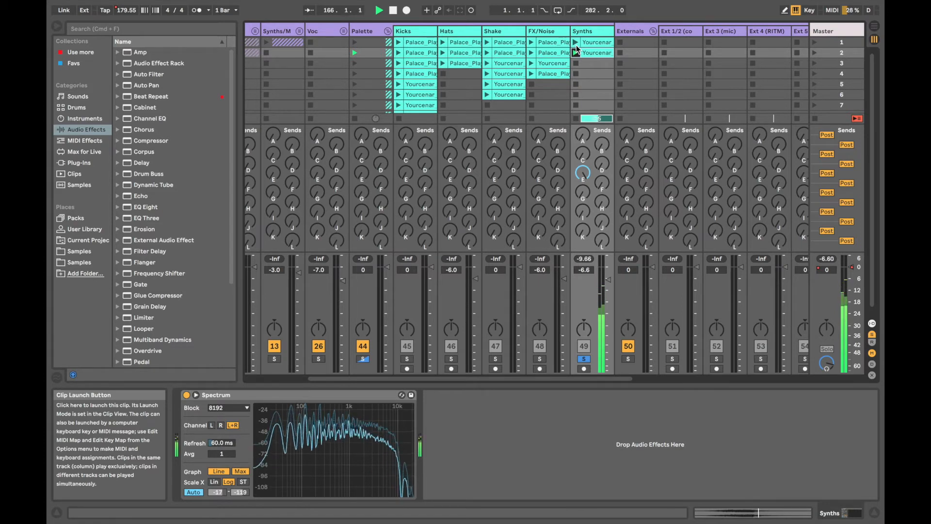
{"action": "left_click", "coordinate": [576, 43]}
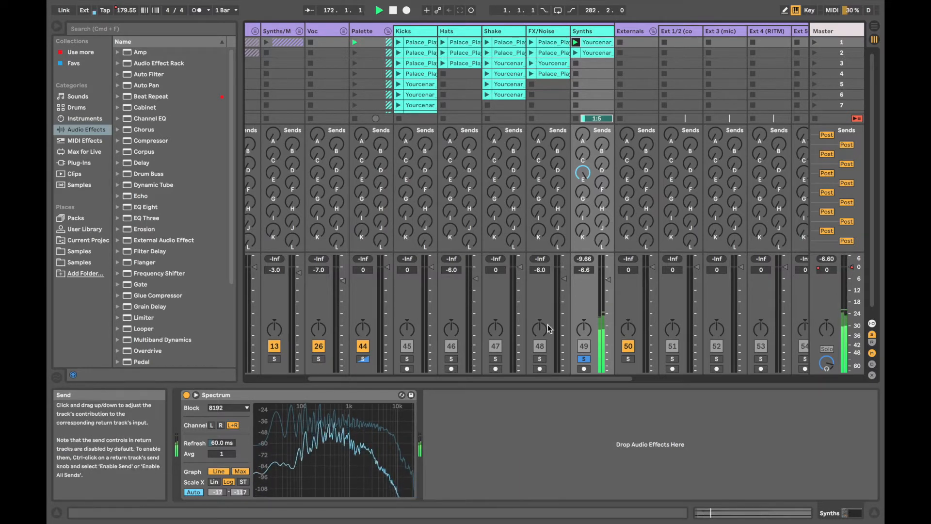
{"action": "left_click", "coordinate": [531, 52]}
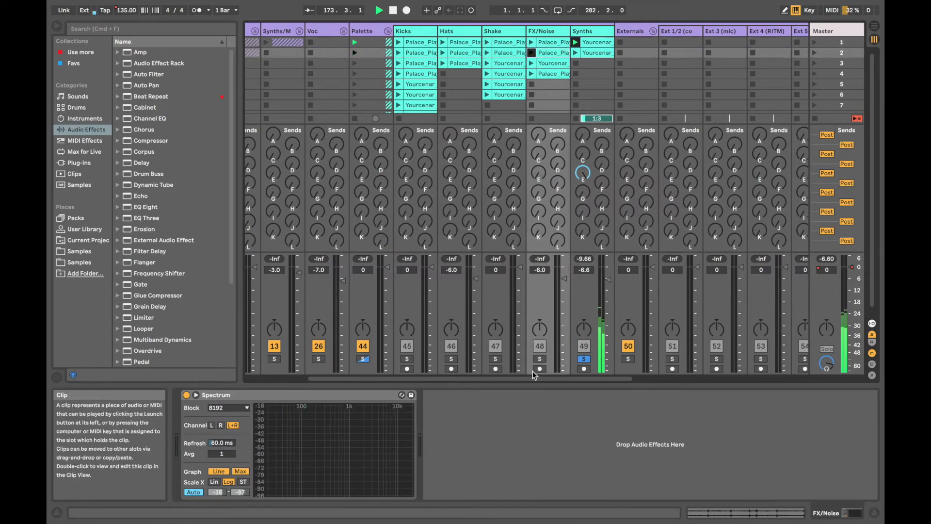
{"action": "left_click", "coordinate": [539, 358]}
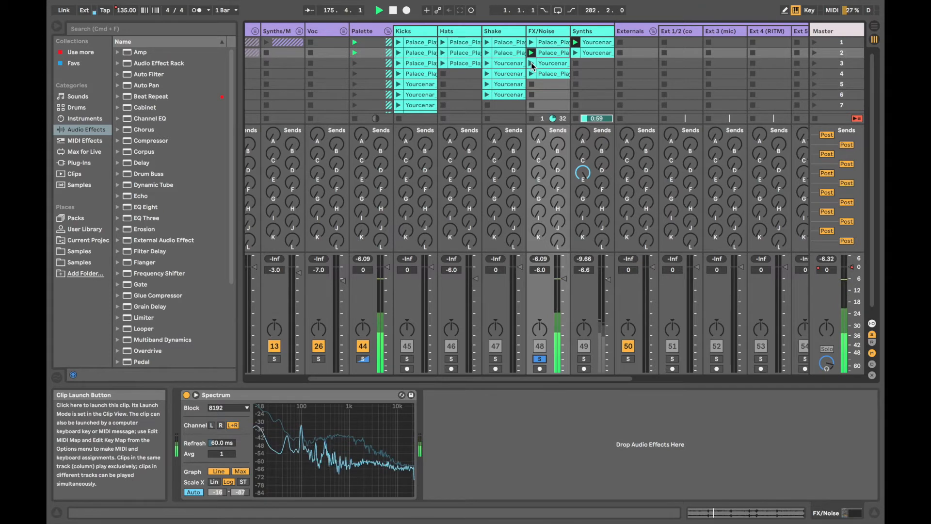
Solo the Shake track and audition its clips in scenes 4 and 5.
{"action": "left_click", "coordinate": [495, 359]}
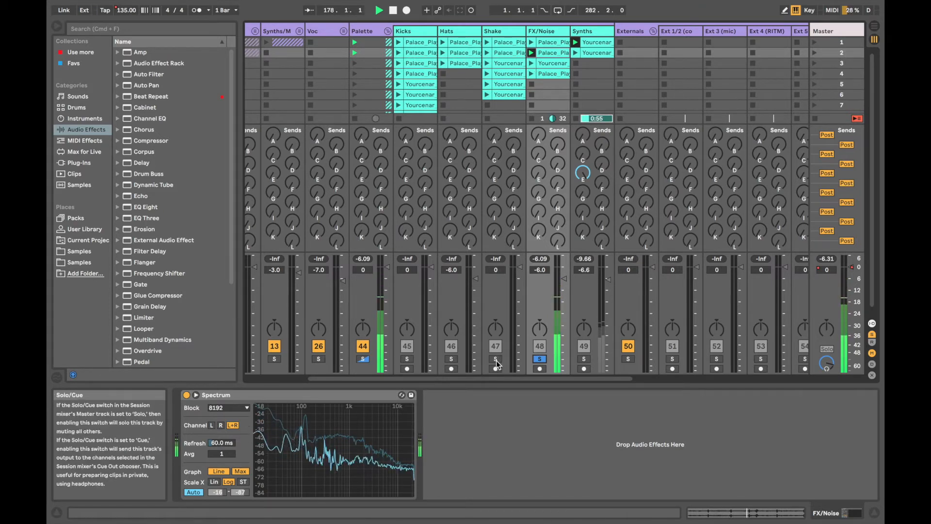
{"action": "left_click", "coordinate": [486, 74]}
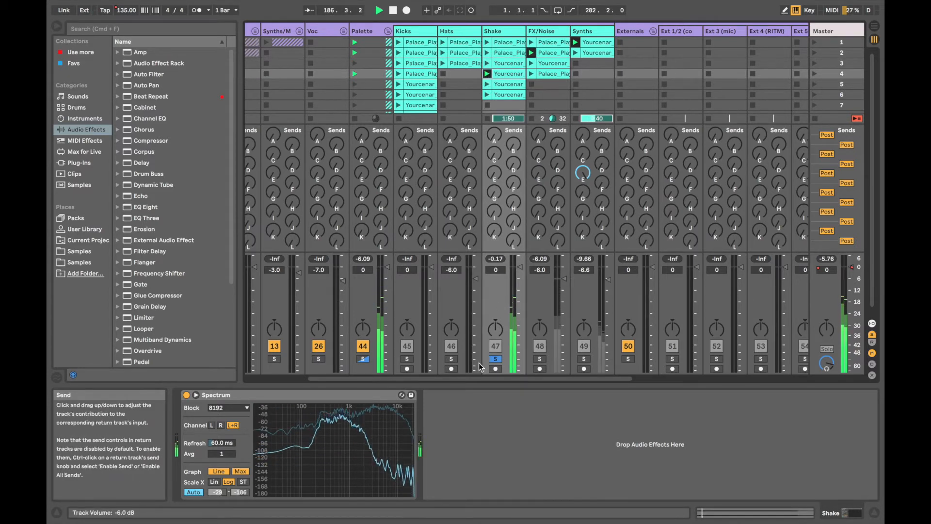
{"action": "left_click", "coordinate": [486, 84]}
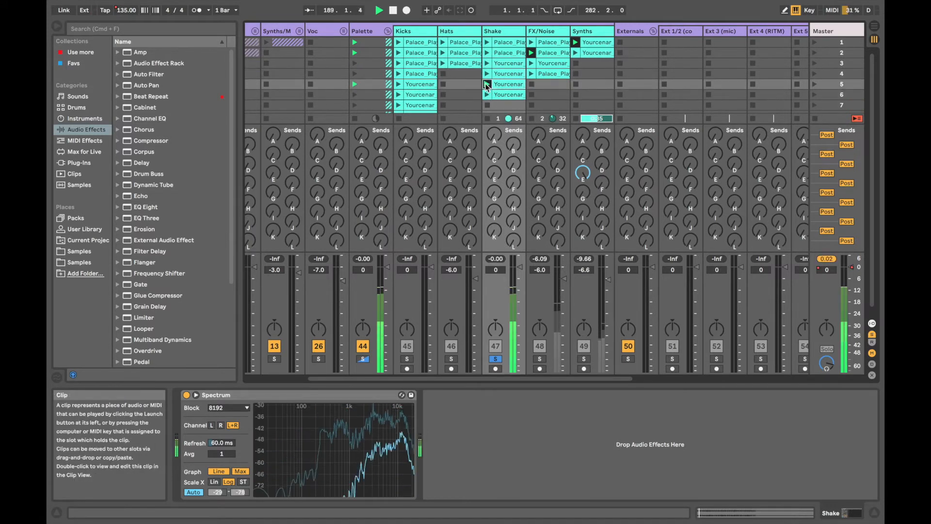
Solo the Hats track, audition its clips in scenes 3, 2 and 1, and return the solo to the whole Palette group.
{"action": "left_click", "coordinate": [443, 63]}
{"action": "left_click", "coordinate": [451, 358]}
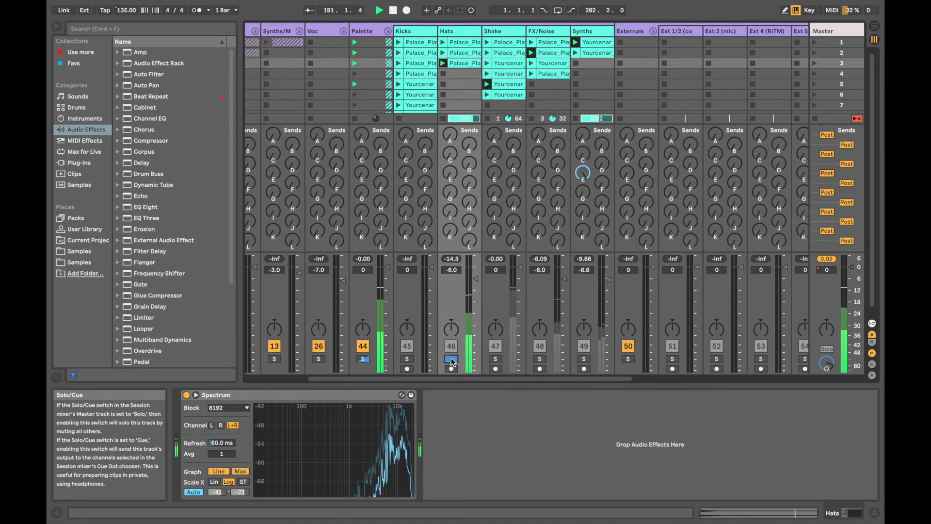
{"action": "left_click", "coordinate": [444, 53]}
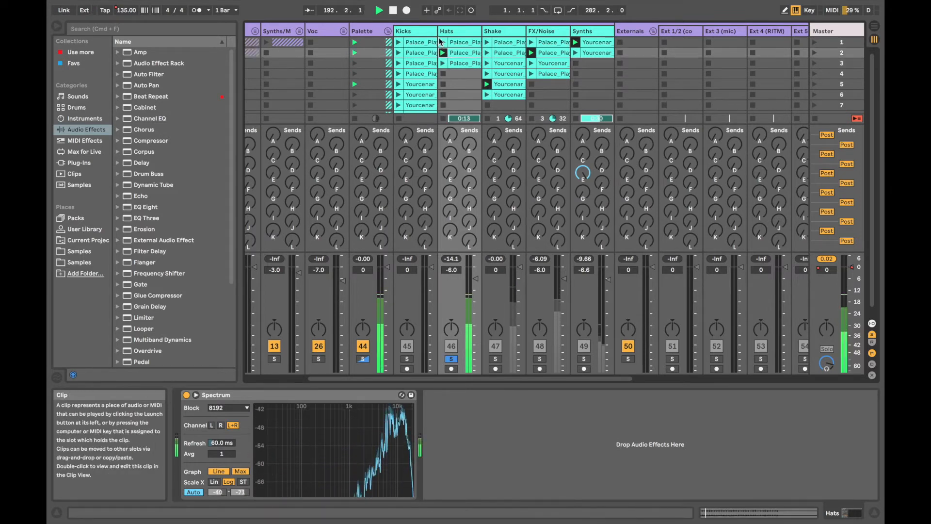
{"action": "left_click", "coordinate": [443, 42]}
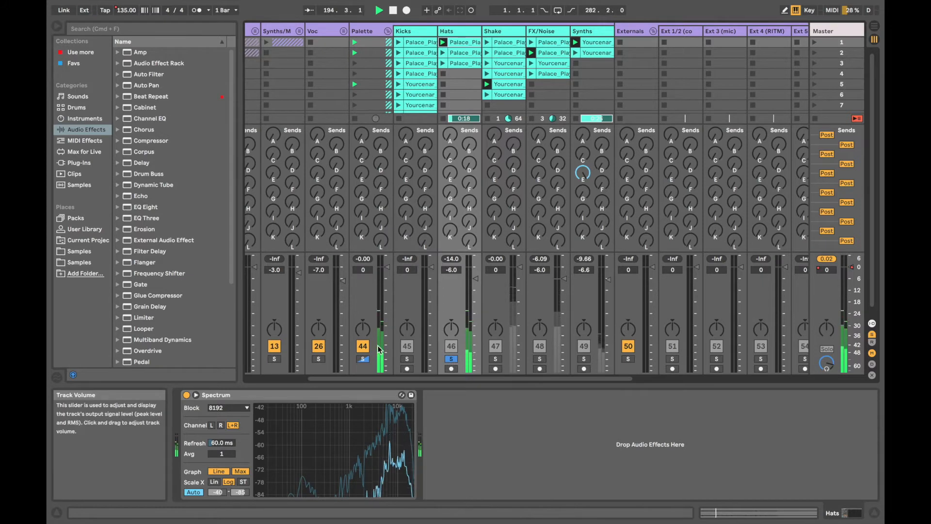
{"action": "left_click", "coordinate": [362, 358]}
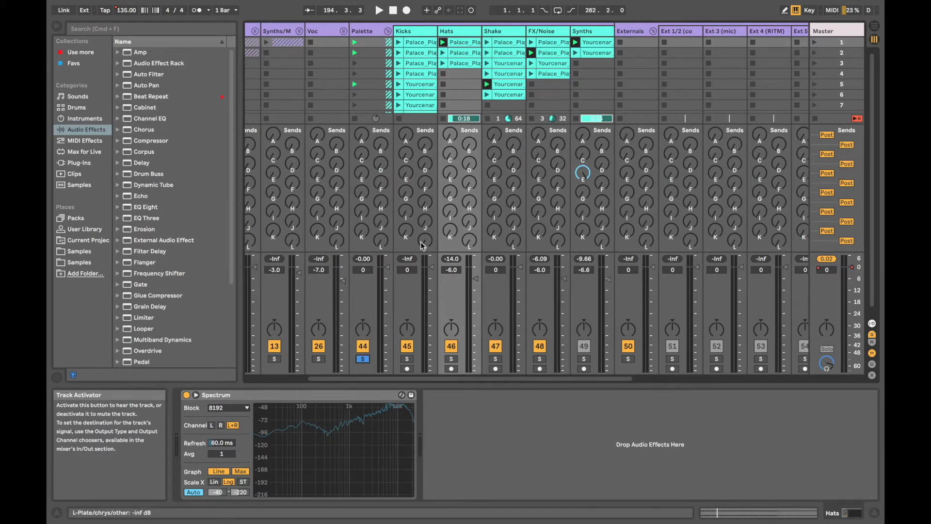
Return to the Arrangement view and play the remix from bar 1 through the intro, stopping at about bar 34.
{"action": "left_click", "coordinate": [875, 32]}
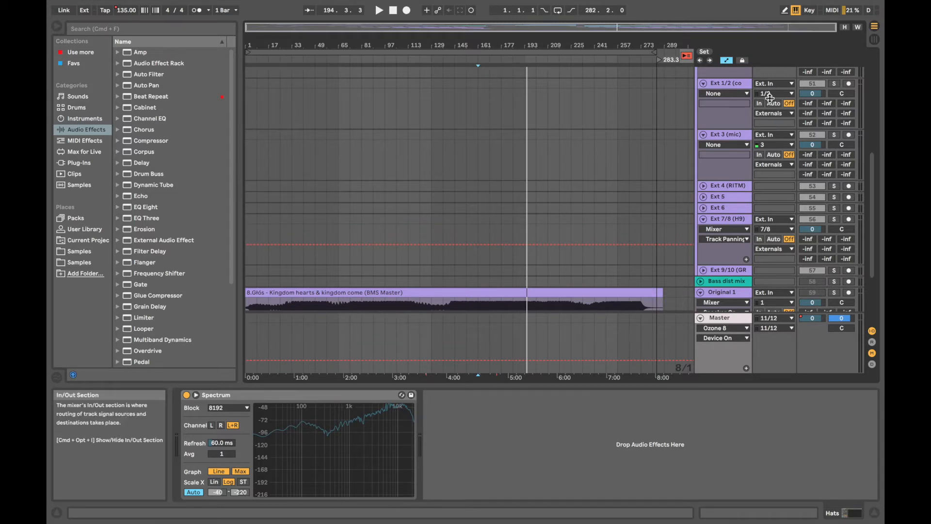
{"action": "left_click", "coordinate": [391, 11]}
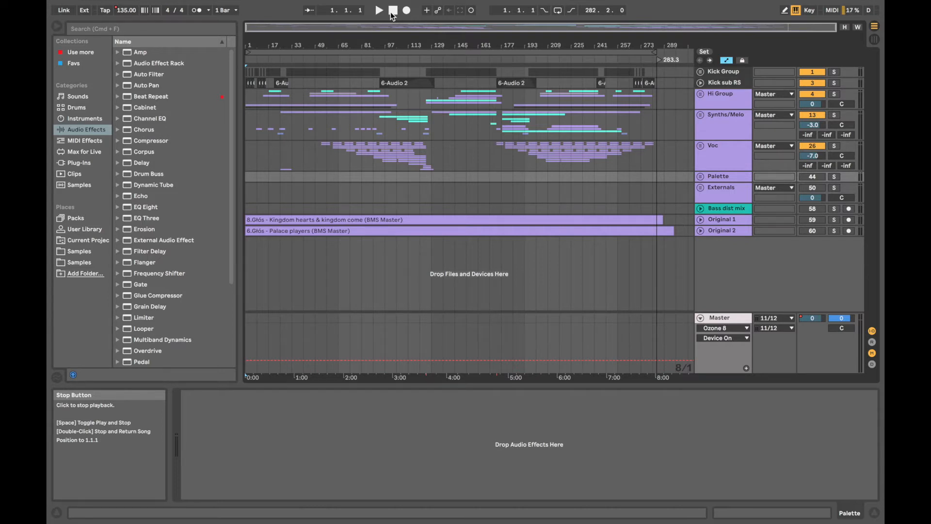
{"action": "left_click", "coordinate": [378, 10]}
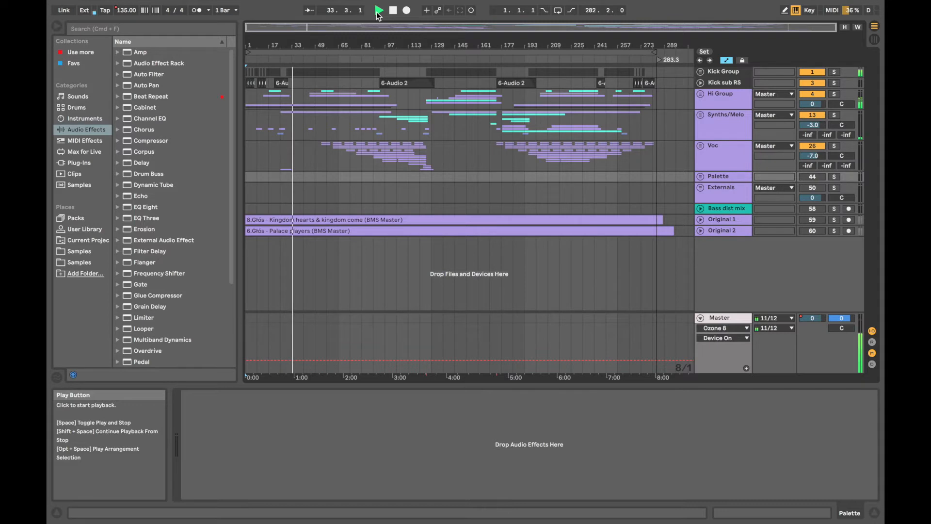
{"action": "key", "text": "space"}
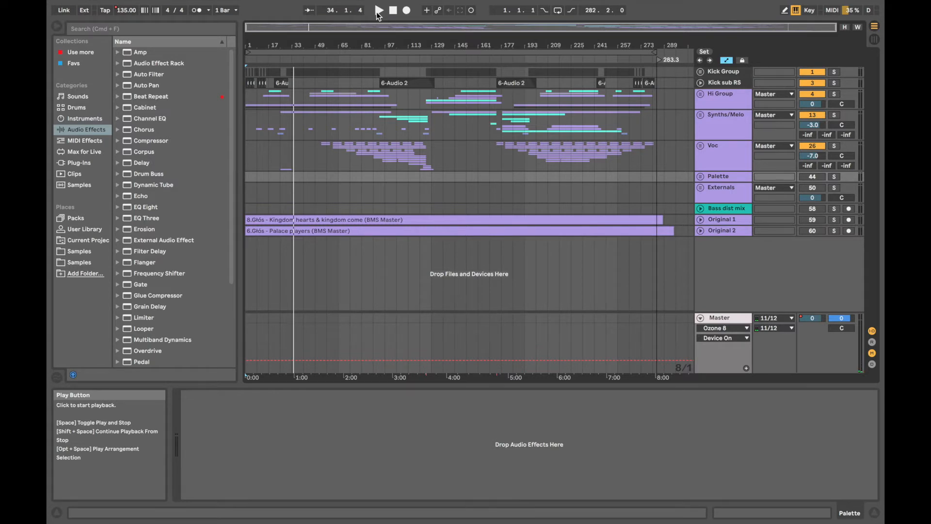
Play the arrangement's later sections, starting from about bar 83, bar 152 and bar 207.
{"action": "left_click", "coordinate": [369, 58]}
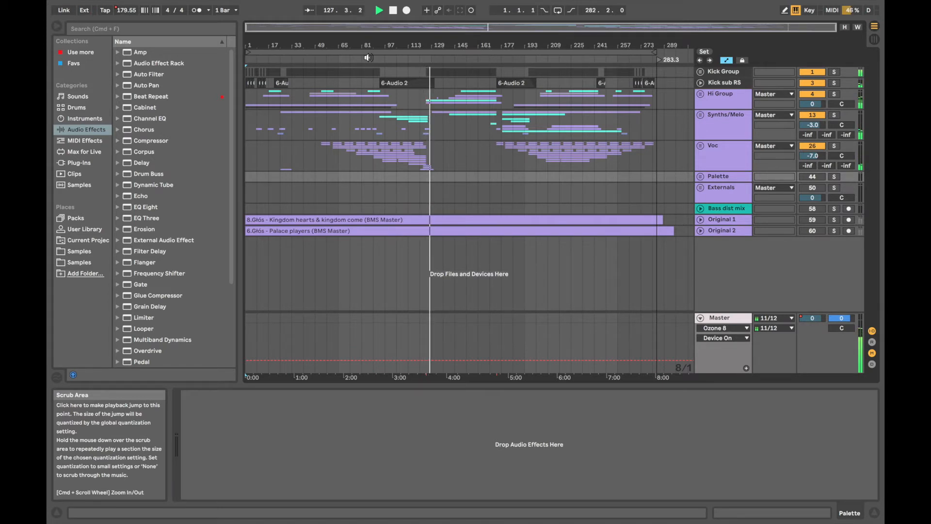
{"action": "left_click", "coordinate": [471, 57]}
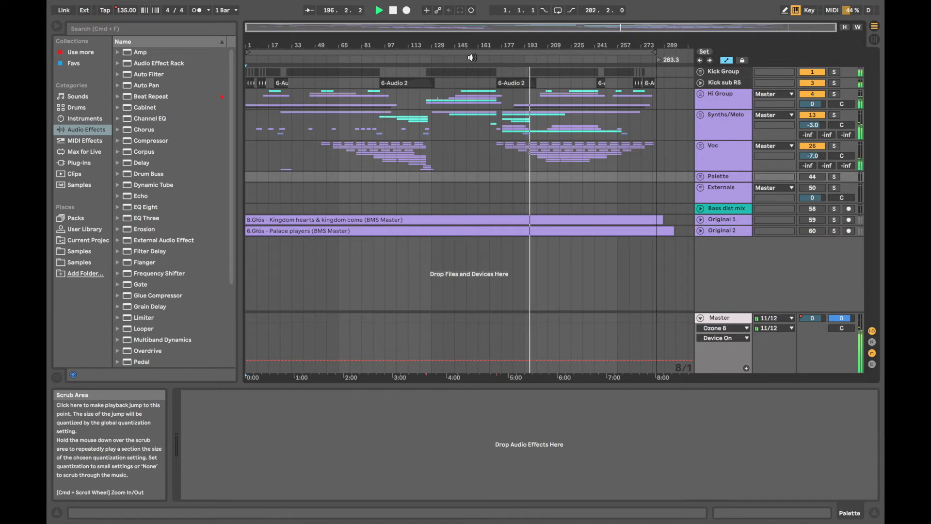
{"action": "left_click", "coordinate": [552, 60]}
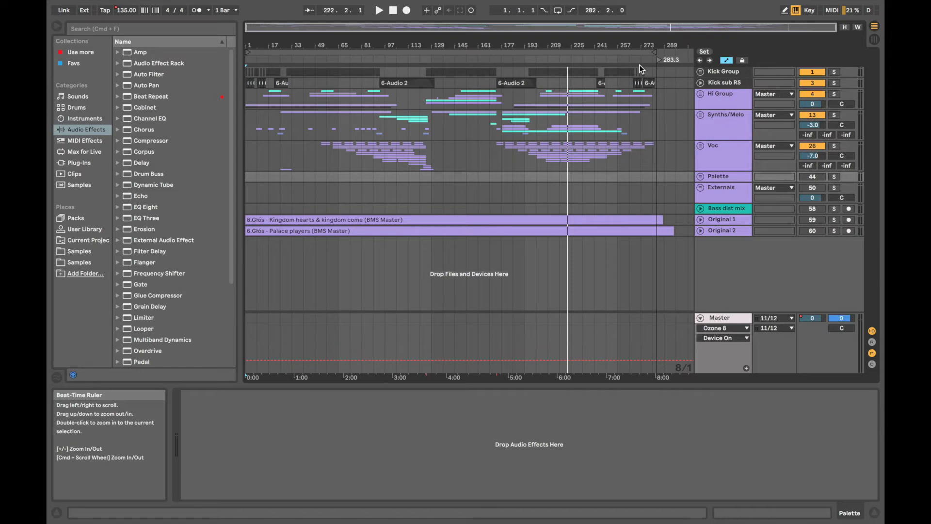
Unfold the Synths/Melo group to examine its tracks, and select the Hi Group.
{"action": "left_click", "coordinate": [699, 119]}
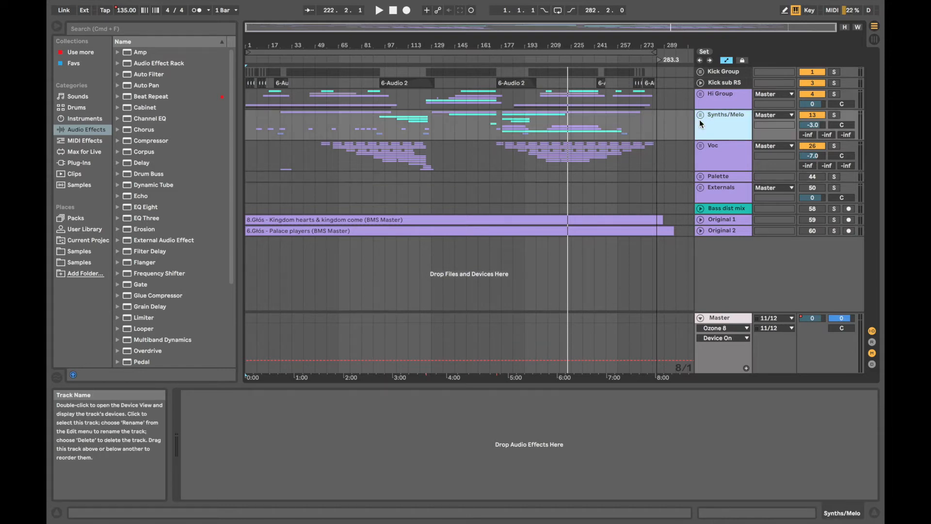
{"action": "left_click", "coordinate": [699, 113]}
{"action": "scroll", "coordinate": [701, 115], "scroll_direction": "down", "scroll_amount": 3}
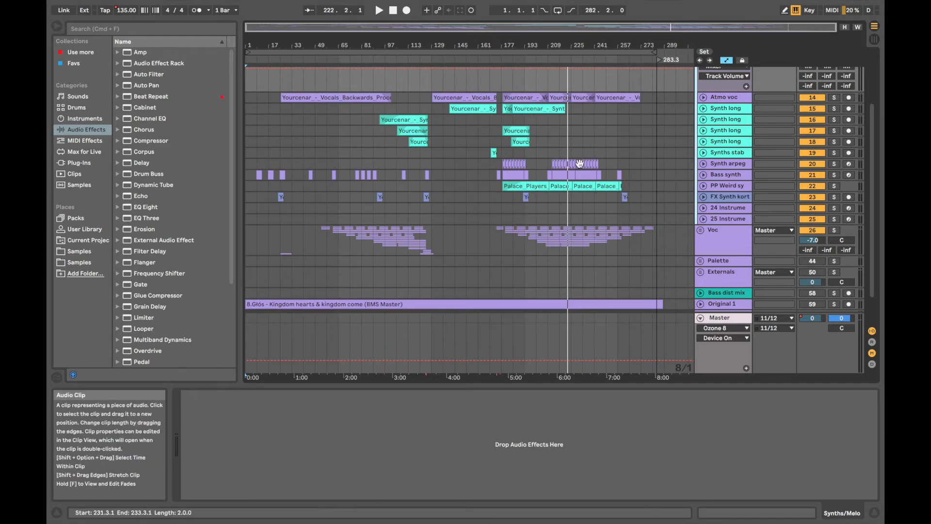
{"action": "scroll", "coordinate": [685, 86], "scroll_direction": "up", "scroll_amount": 3}
{"action": "left_click", "coordinate": [705, 95]}
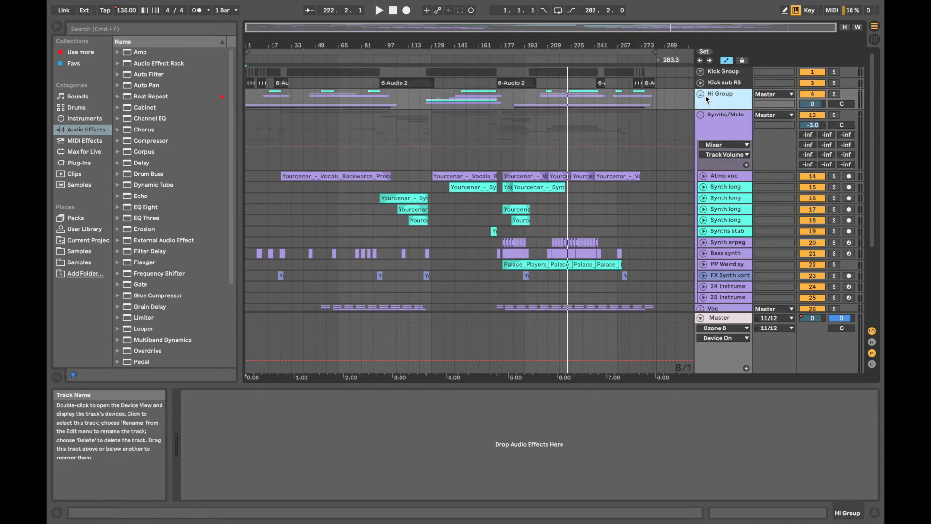
Unfold the Hi Group instead of Synths/Melo to show its tracks, and play the arrangement from bar 1.
{"action": "left_click", "coordinate": [703, 94]}
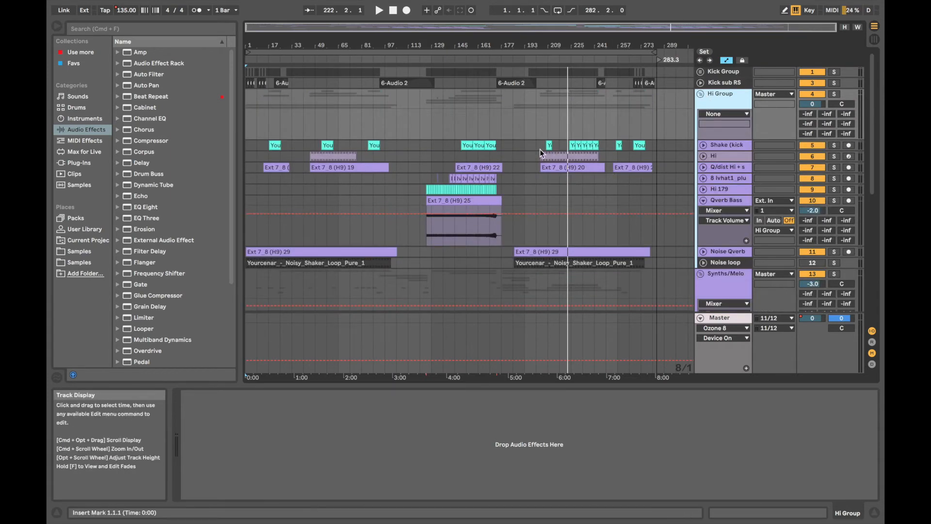
{"action": "left_click", "coordinate": [699, 94], "text": "alt"}
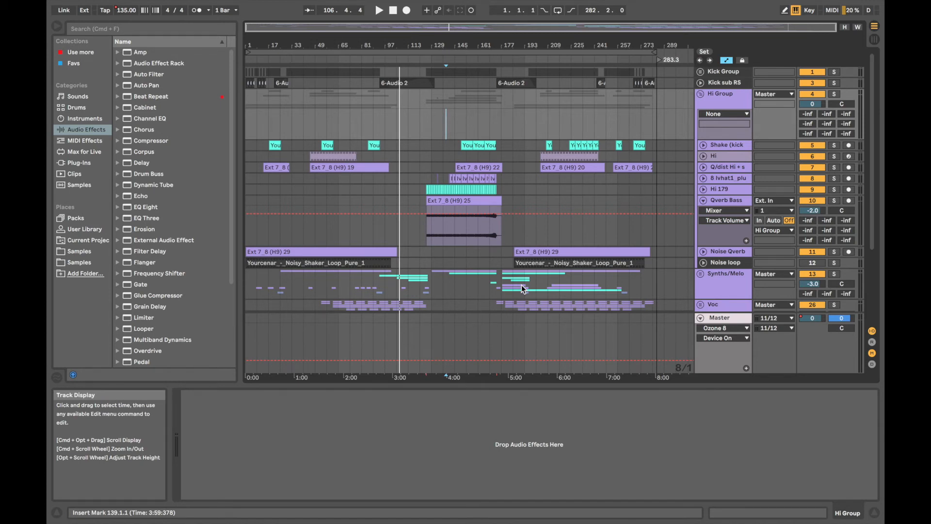
{"action": "left_click_drag", "start_coordinate": [272, 45], "coordinate": [272, 93]}
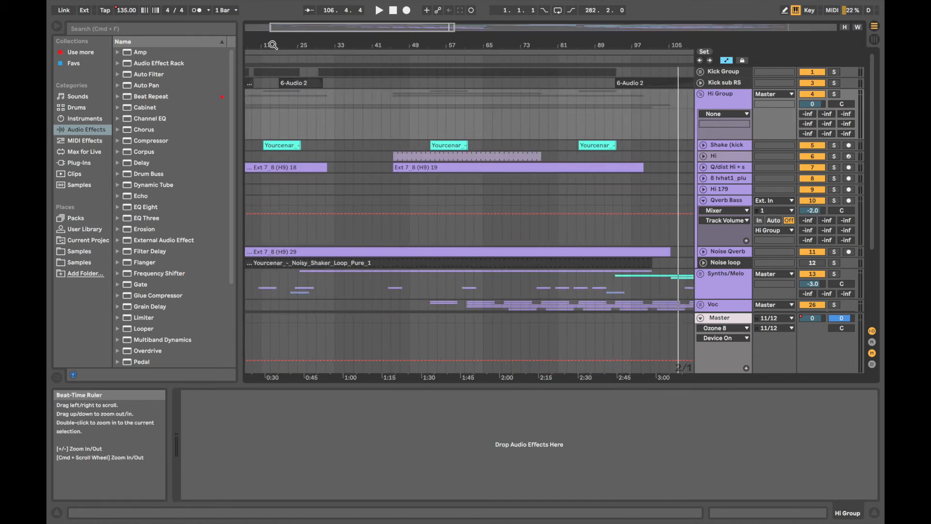
{"action": "scroll", "coordinate": [287, 154], "scroll_direction": "left", "scroll_amount": 3}
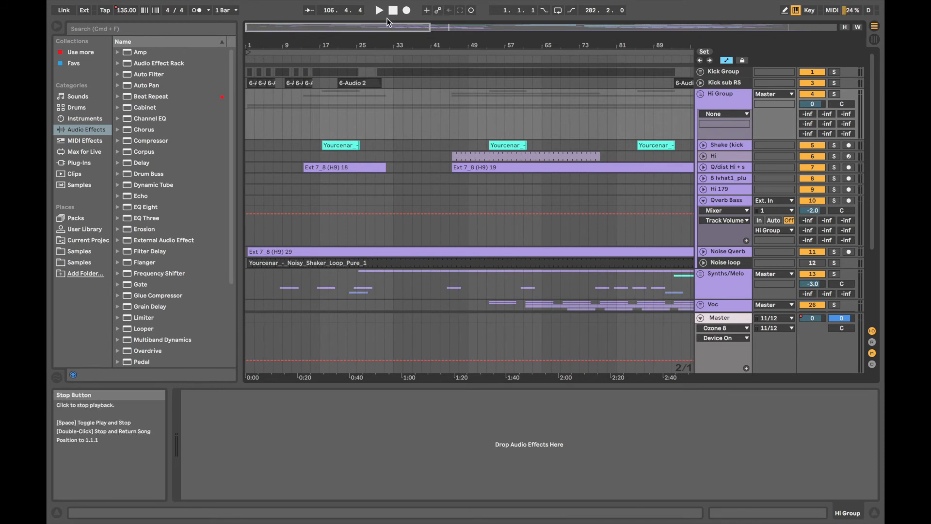
{"action": "left_click", "coordinate": [247, 58]}
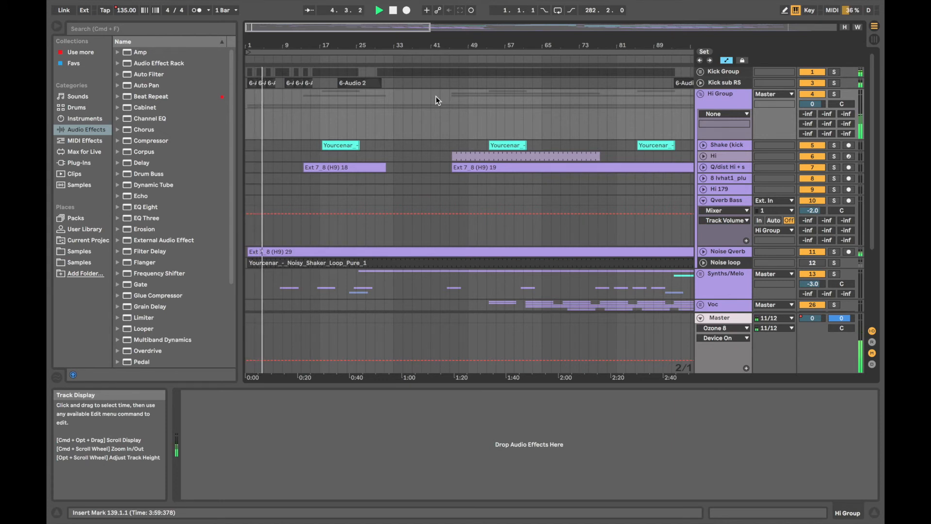
Unfold the Q/dist Hi track to examine its waveforms, and play the arrangement from about bar 60.
{"action": "left_click", "coordinate": [703, 167]}
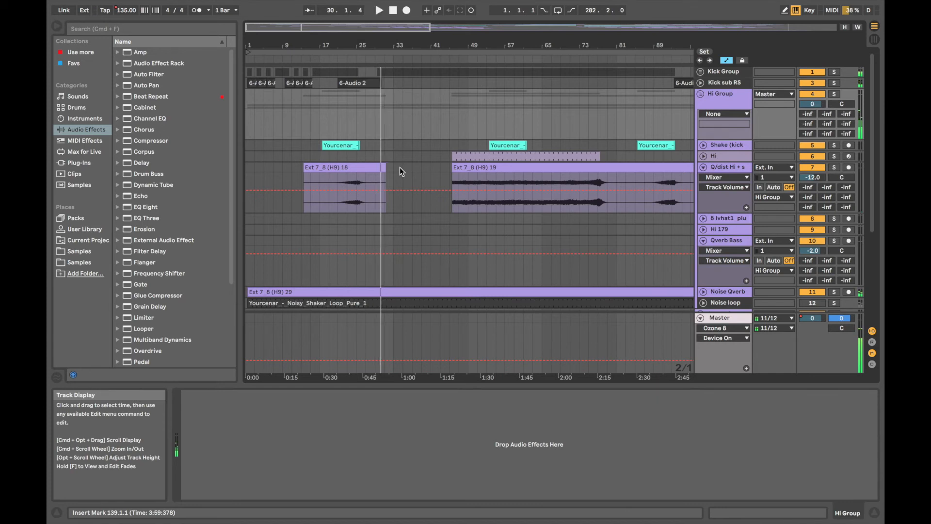
{"action": "scroll", "coordinate": [400, 167], "scroll_direction": "right", "scroll_amount": 10}
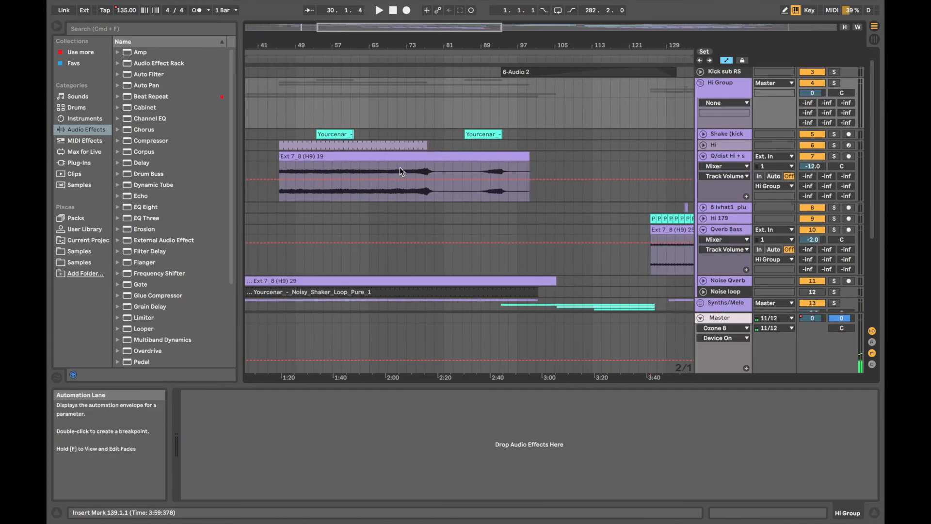
{"action": "scroll", "coordinate": [342, 111], "scroll_direction": "left", "scroll_amount": 3}
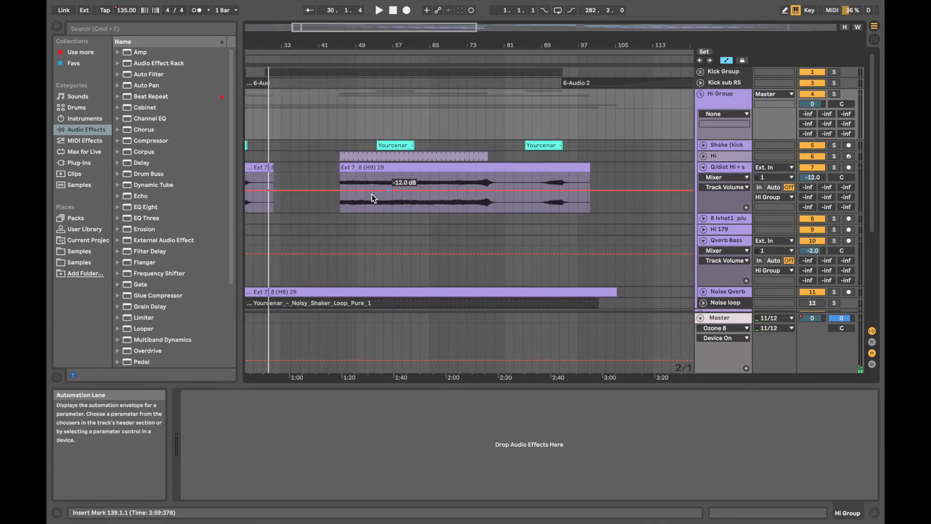
{"action": "left_click", "coordinate": [406, 60]}
Play the arrangement from about bar 72 and from about bar 108, stopping at about bar 127.
{"action": "scroll", "coordinate": [334, 58], "scroll_direction": "down", "scroll_amount": 5}
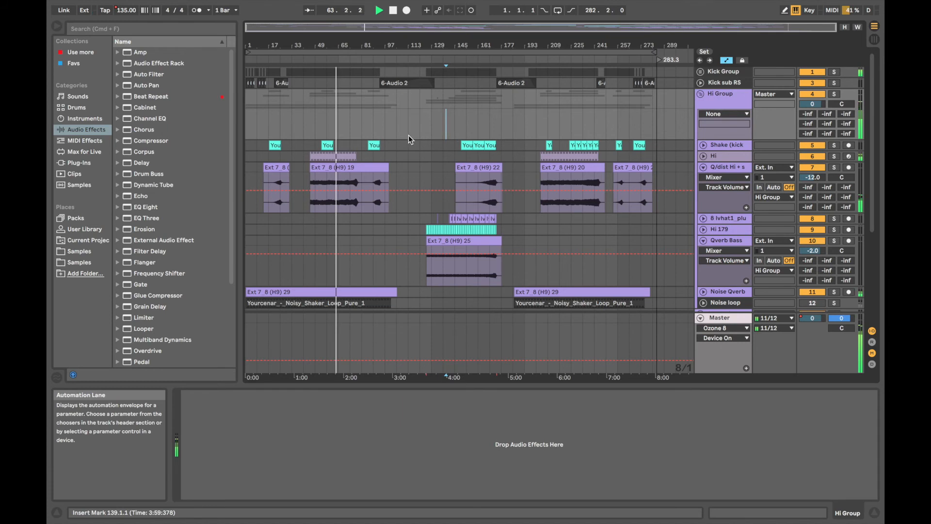
{"action": "scroll", "coordinate": [408, 135], "scroll_direction": "down", "scroll_amount": 4}
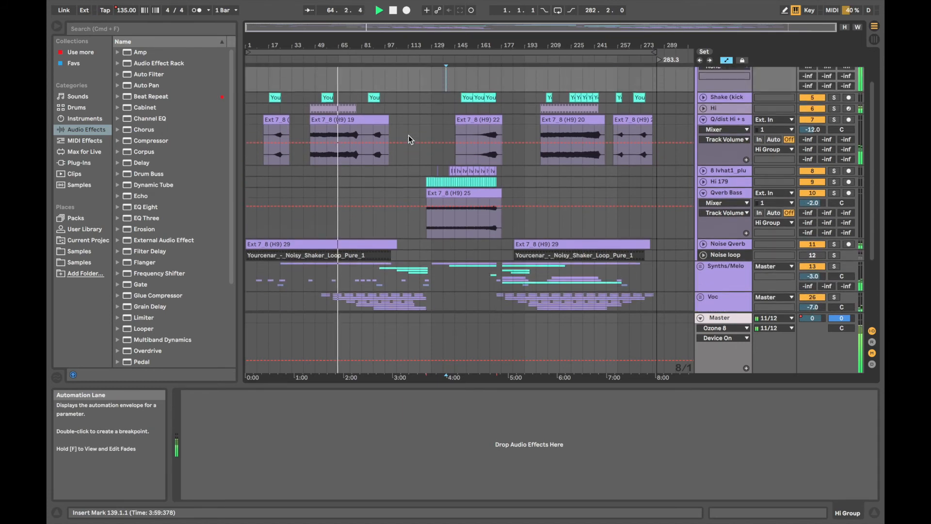
{"action": "scroll", "coordinate": [409, 135], "scroll_direction": "up", "scroll_amount": 4}
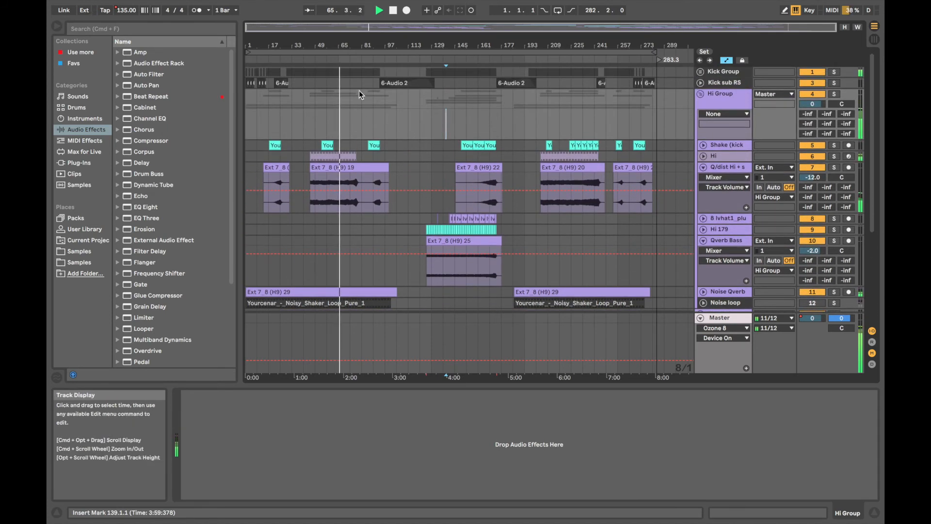
{"action": "left_click", "coordinate": [349, 62]}
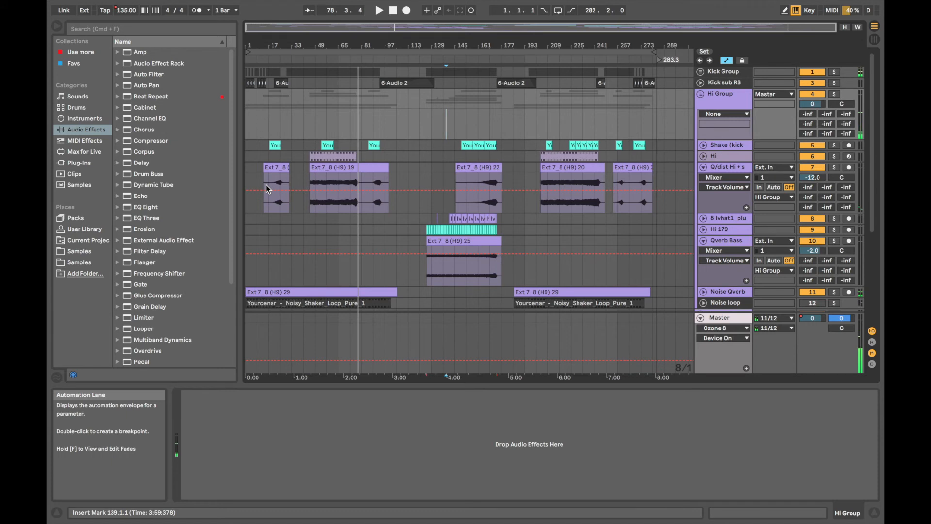
{"action": "left_click", "coordinate": [401, 59]}
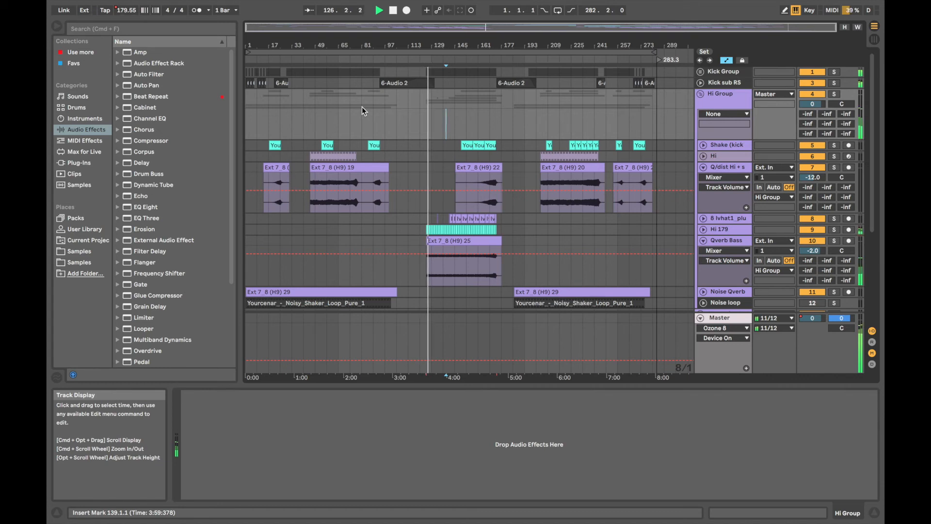
{"action": "key", "text": "space"}
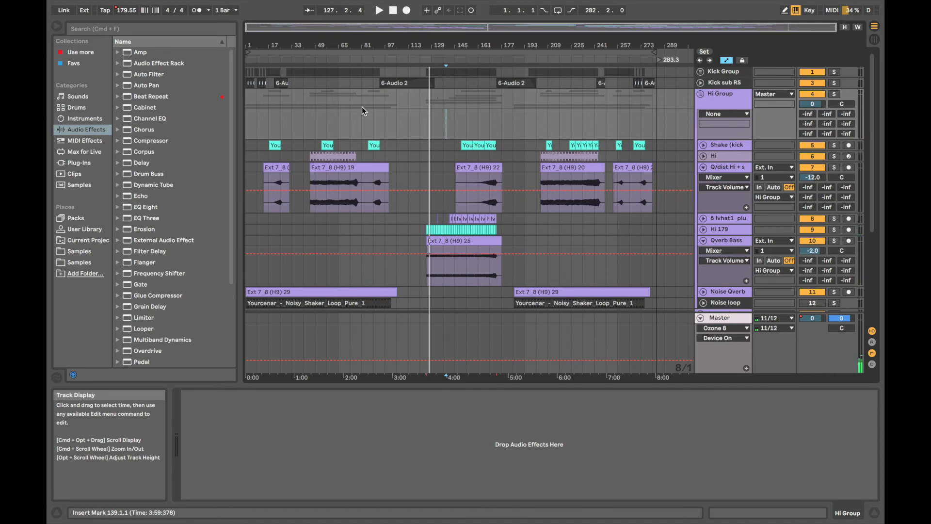
Play the arrangement from about bar 162 and from about bar 186, stopping at about bar 198.
{"action": "left_click", "coordinate": [479, 59]}
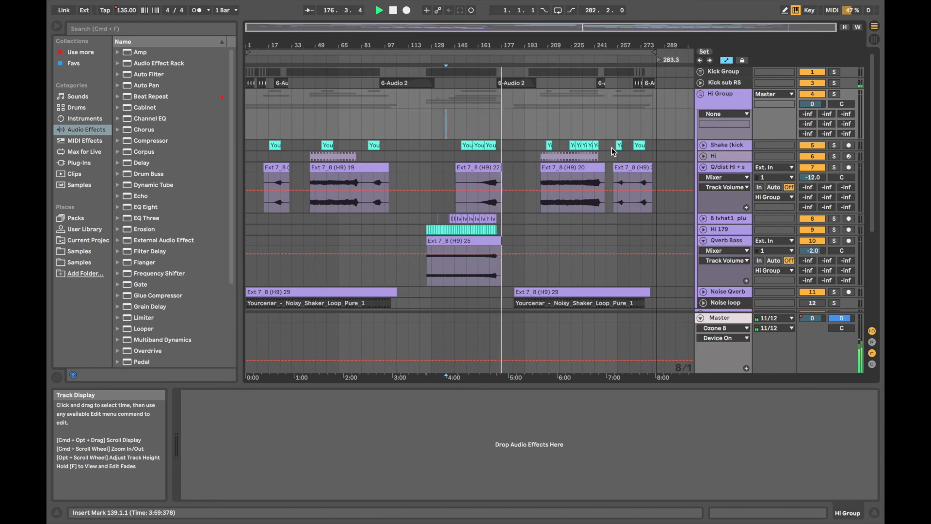
{"action": "left_click", "coordinate": [514, 58]}
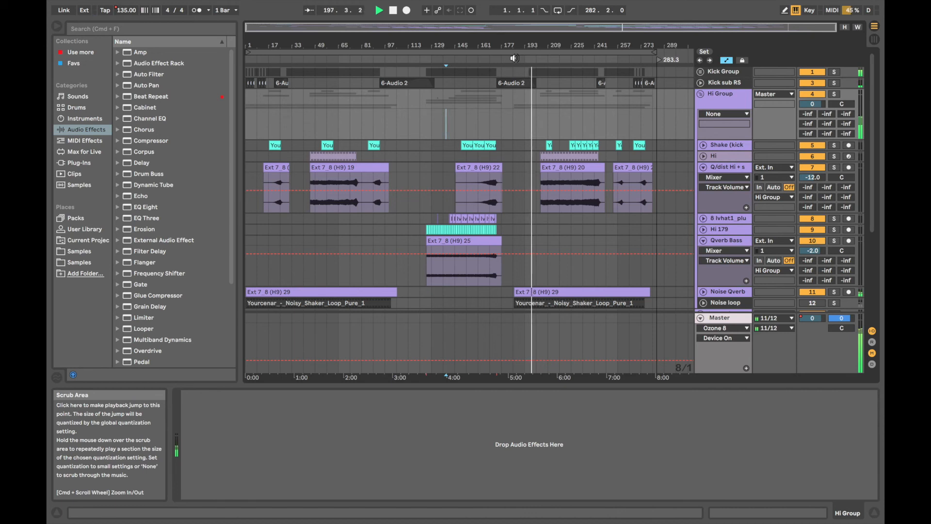
{"action": "key", "text": "space"}
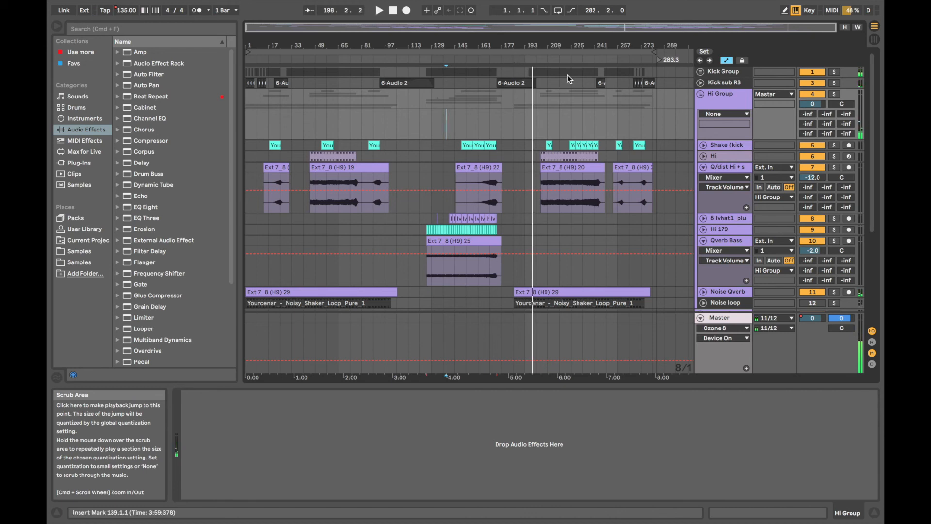
Play the Hi Group's later section from about bar 215, and hide the device view to show more tracks.
{"action": "left_click_drag", "start_coordinate": [574, 46], "coordinate": [573, 73]}
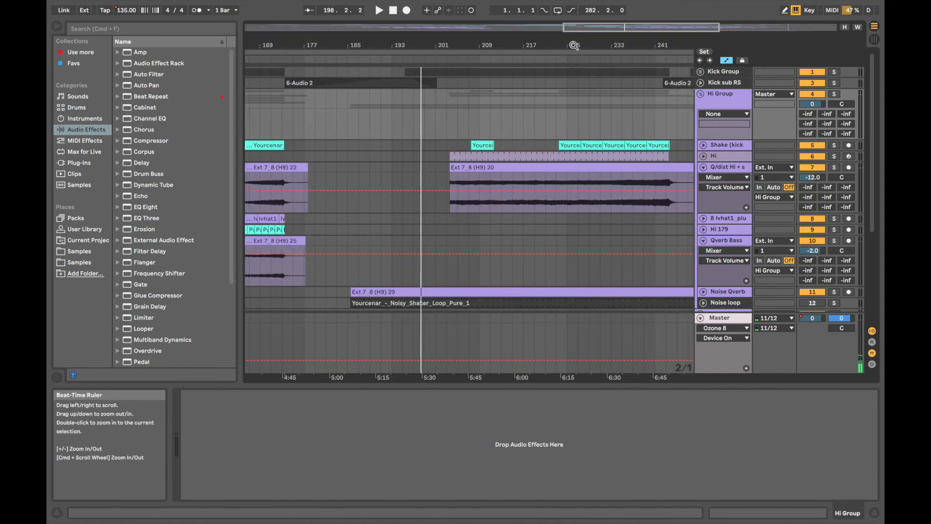
{"action": "left_click", "coordinate": [512, 59]}
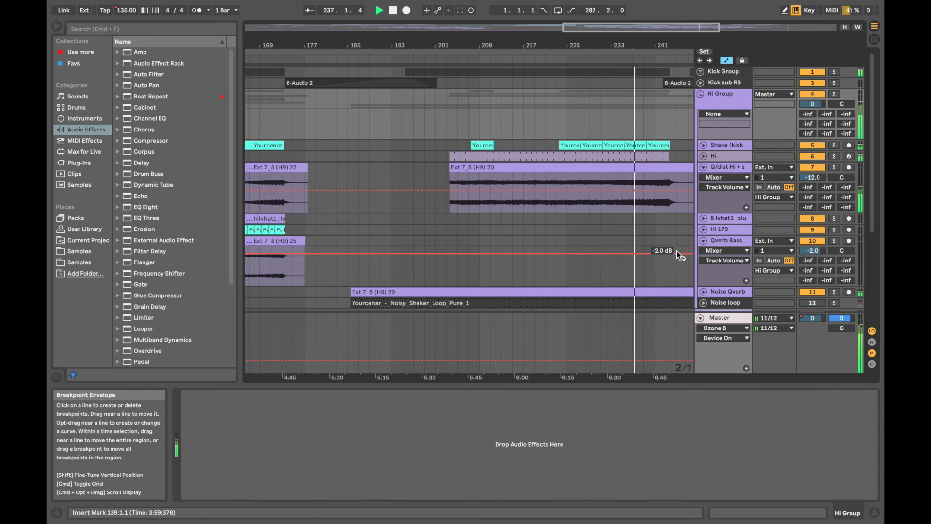
{"action": "left_click", "coordinate": [875, 513]}
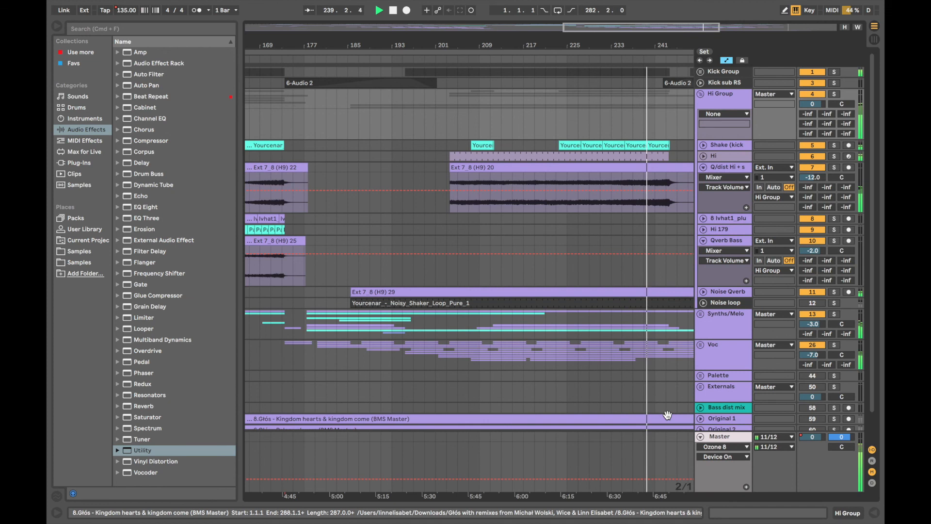